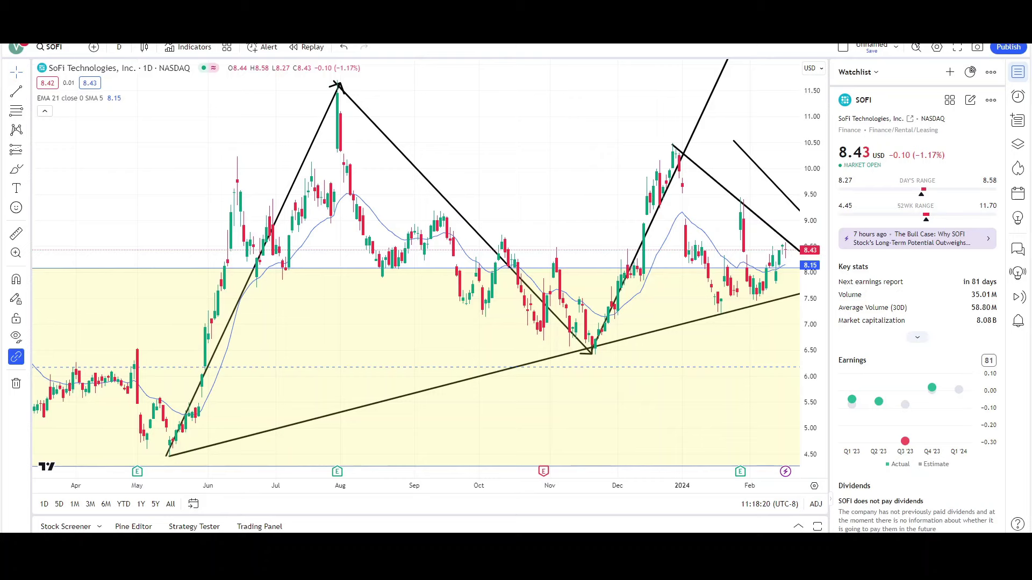
Brush a temporary rising stroke between the latest candle and about 9.40 across the falling trendlines, and undo it.
drag(656, 146, 416, 183)
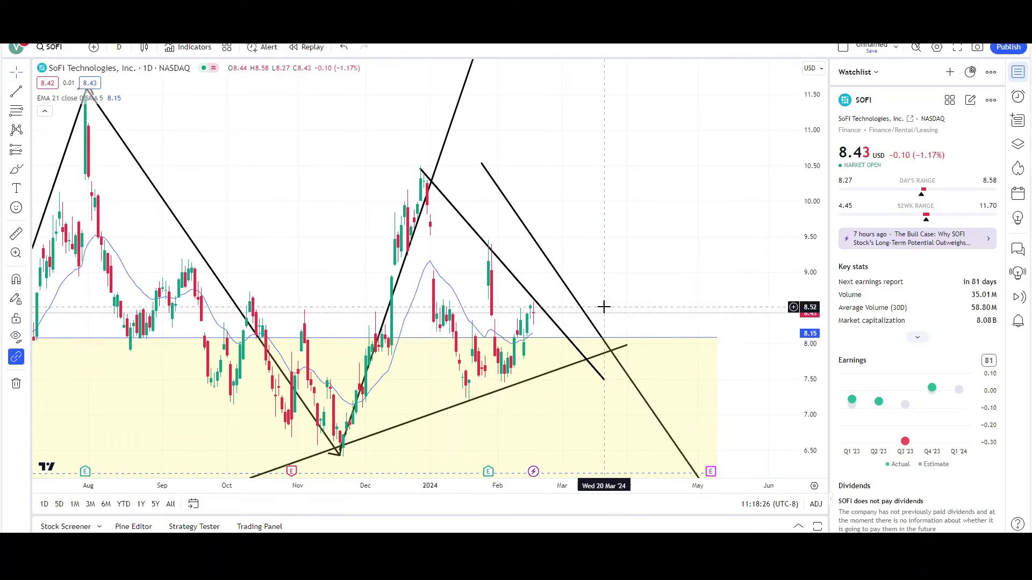
scroll(604, 306, down, 2)
drag(659, 274, 641, 279)
drag(657, 245, 670, 229)
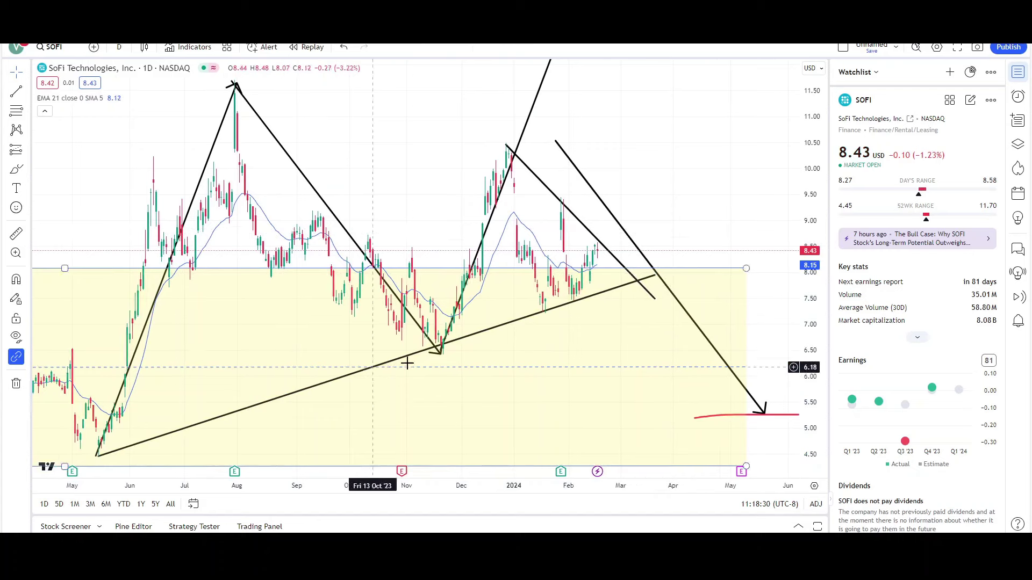
scroll(588, 299, up, 3)
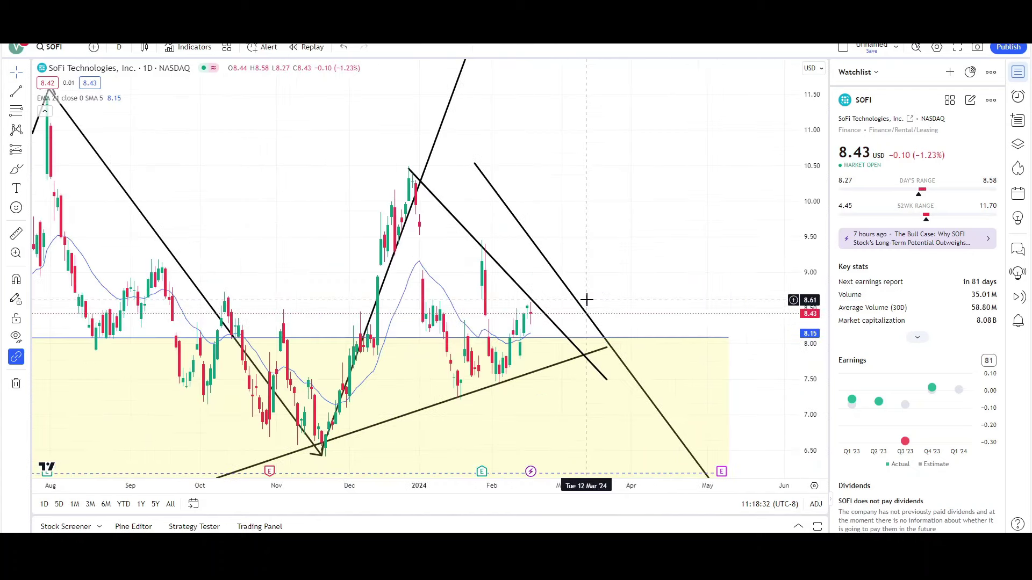
click(22, 173)
drag(582, 178, 507, 249)
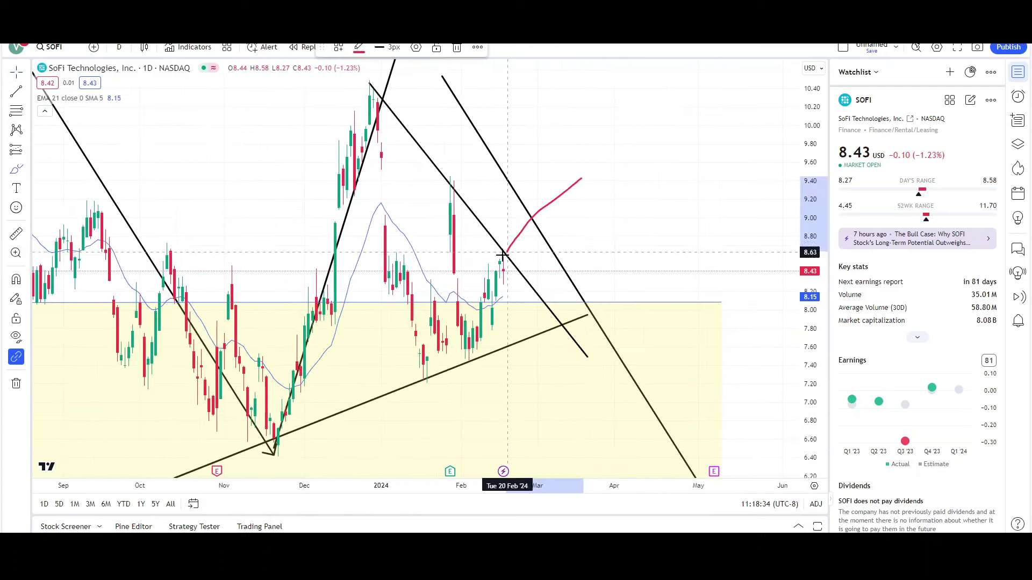
key(ctrl+z)
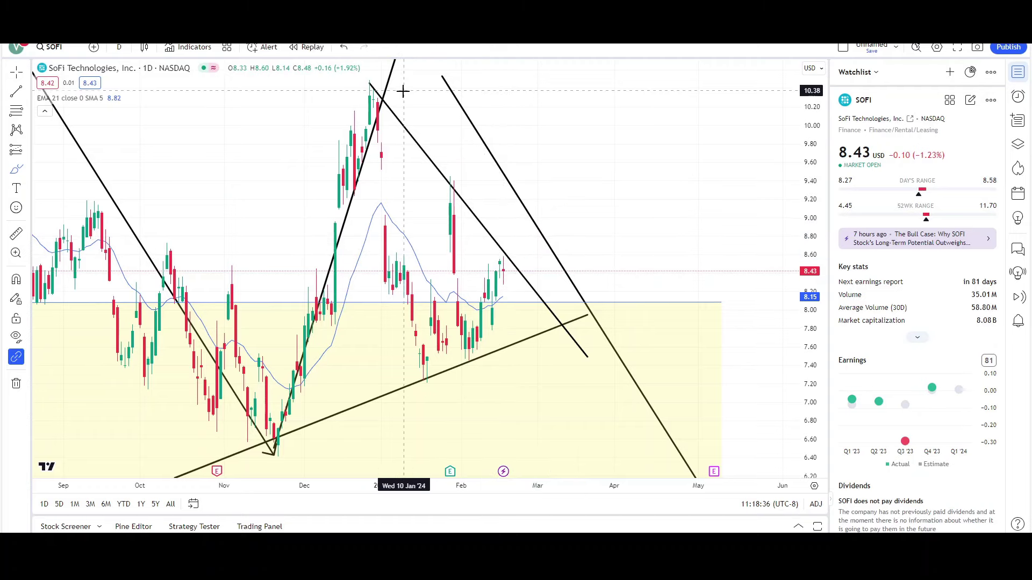
Brush temporary marks along the falling trendline, below the rising trendline and above the latest candle, removing each one.
drag(395, 86, 476, 217)
key(ctrl+z)
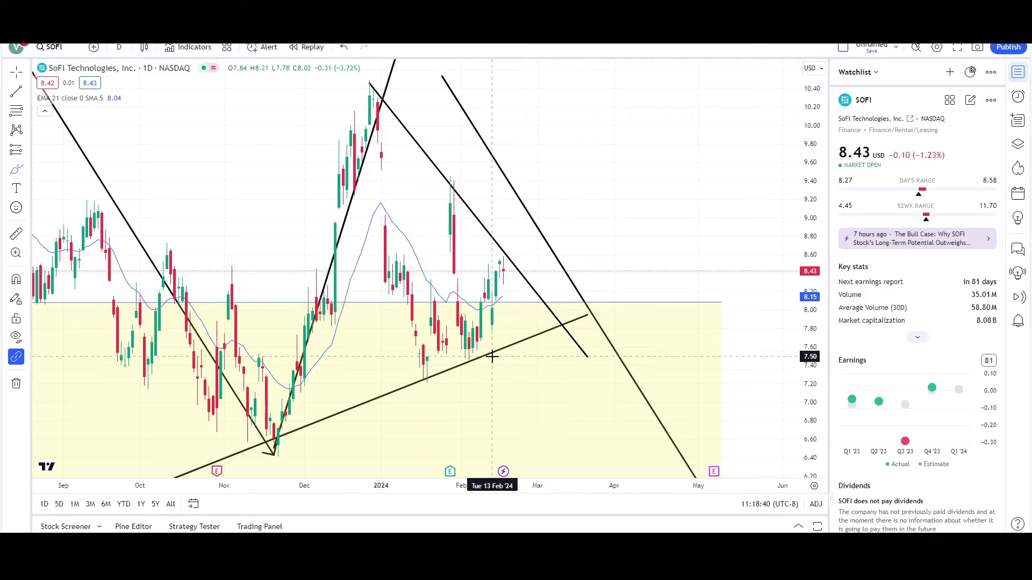
mouse_move(482, 415)
mouse_down()
mouse_move(509, 357)
mouse_move(524, 373)
mouse_up()
click(455, 48)
mouse_move(568, 162)
mouse_down()
mouse_move(529, 278)
mouse_move(556, 263)
mouse_up()
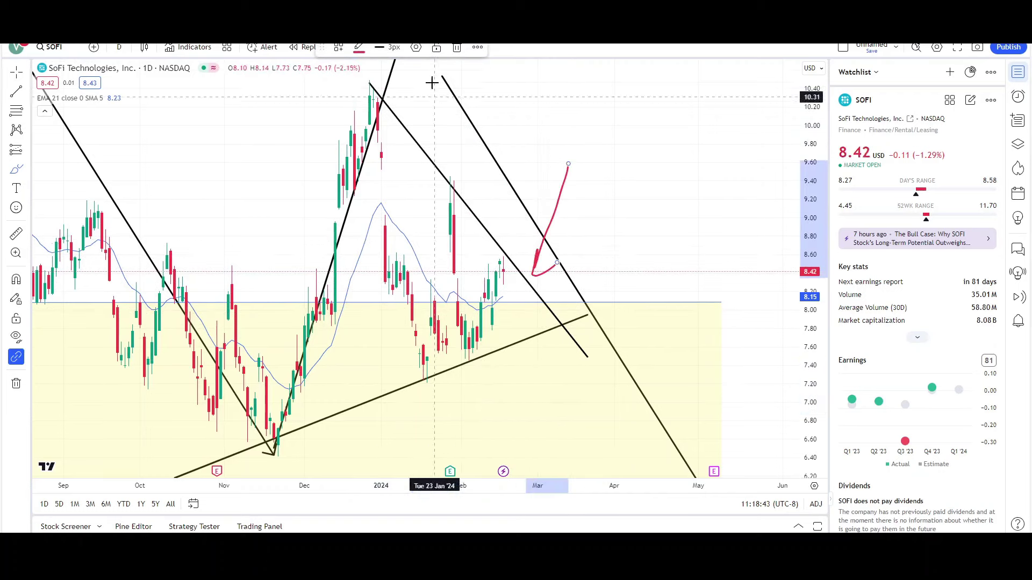
click(456, 48)
Widen the visible price range until both arrows and both red target lines fit on the chart.
scroll(513, 268, down, 4)
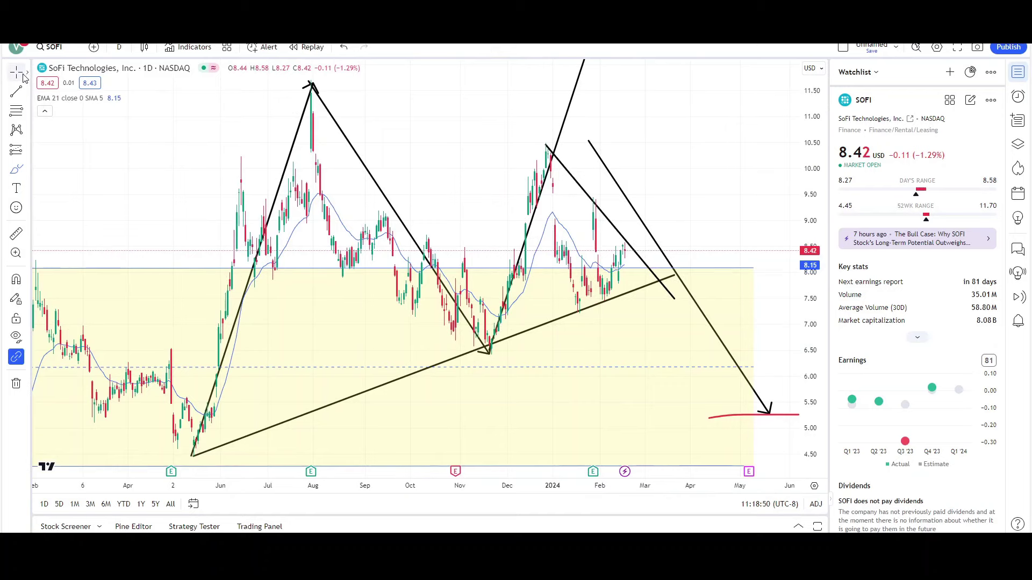
drag(718, 185, 527, 191)
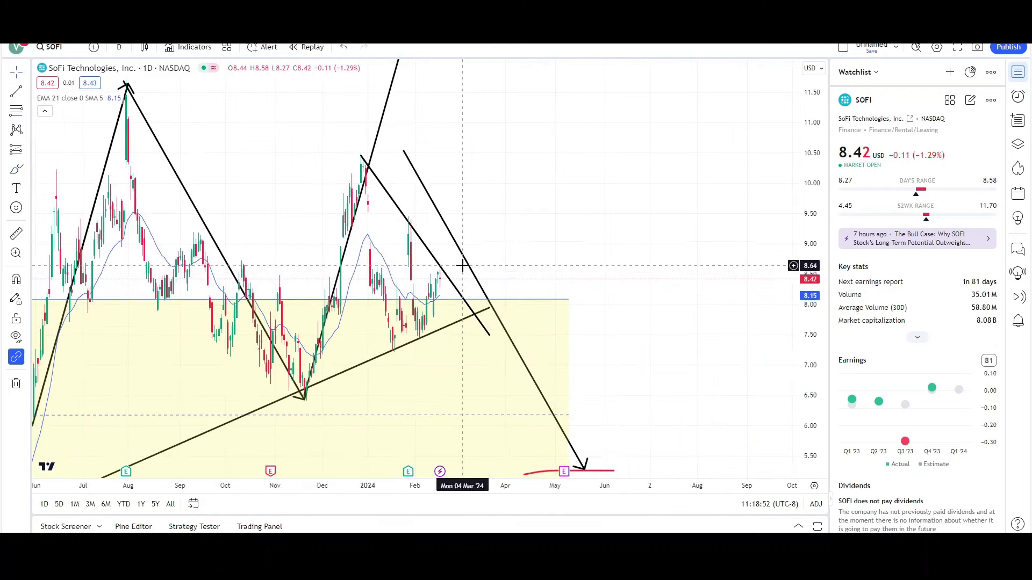
scroll(462, 266, down, 2)
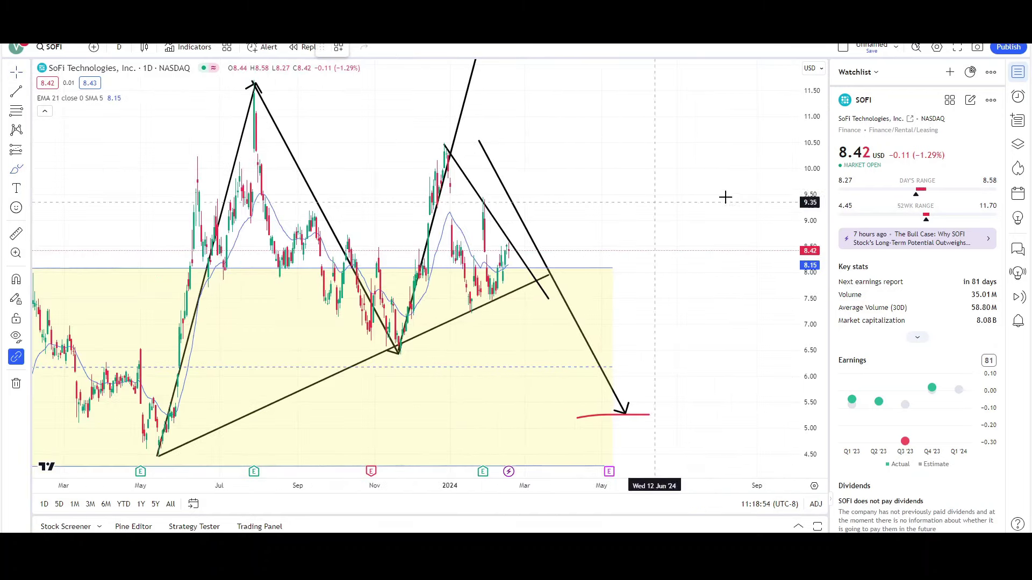
drag(817, 167, 814, 272)
mouse_move(511, 251)
mouse_down()
mouse_move(523, 288)
mouse_move(496, 249)
mouse_up()
click(458, 48)
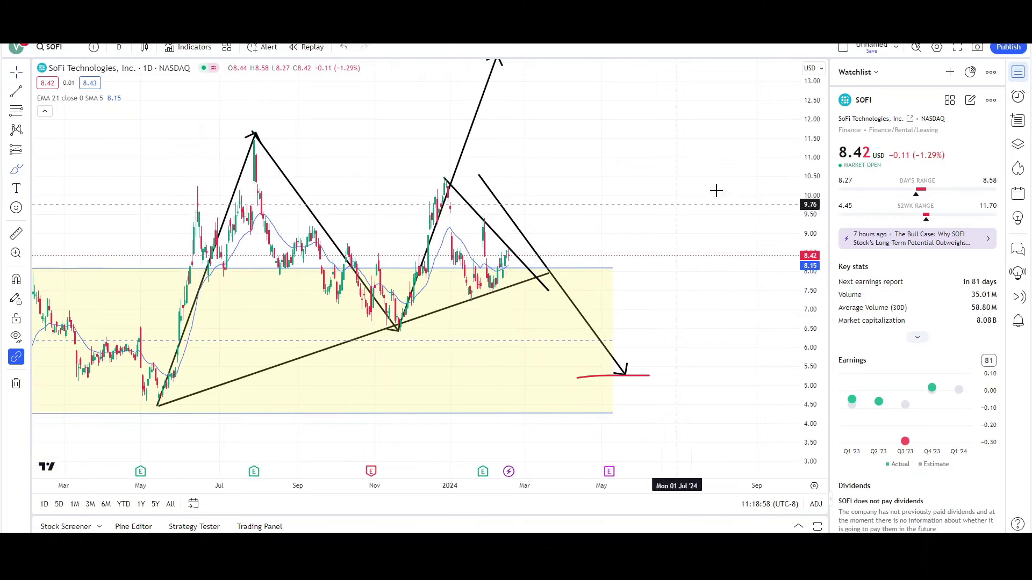
drag(811, 160, 811, 220)
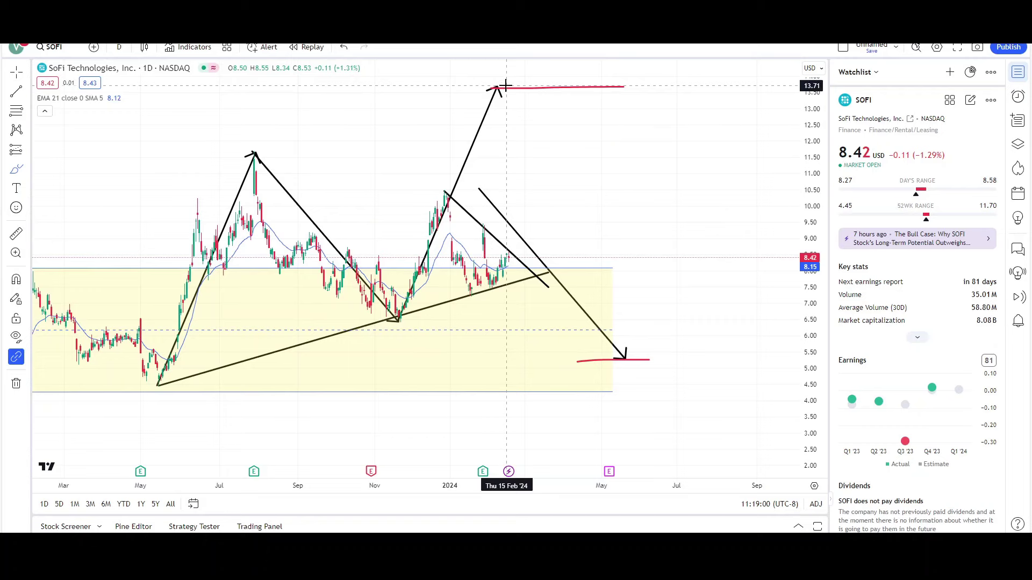
Brush temporary arrows down from the latest candle to about 6.00 and down towards the lower target line, deleting each one.
mouse_move(445, 185)
mouse_down()
mouse_move(398, 319)
mouse_move(447, 206)
mouse_move(473, 249)
mouse_move(491, 223)
mouse_move(495, 282)
mouse_move(522, 248)
mouse_move(511, 241)
mouse_up()
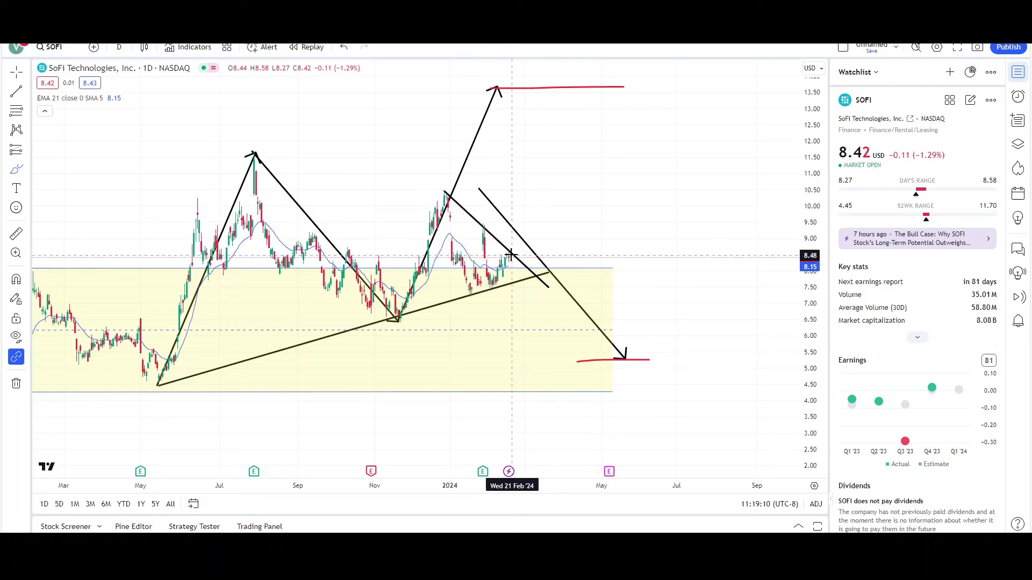
mouse_move(510, 252)
mouse_down()
mouse_move(516, 339)
mouse_move(530, 315)
mouse_up()
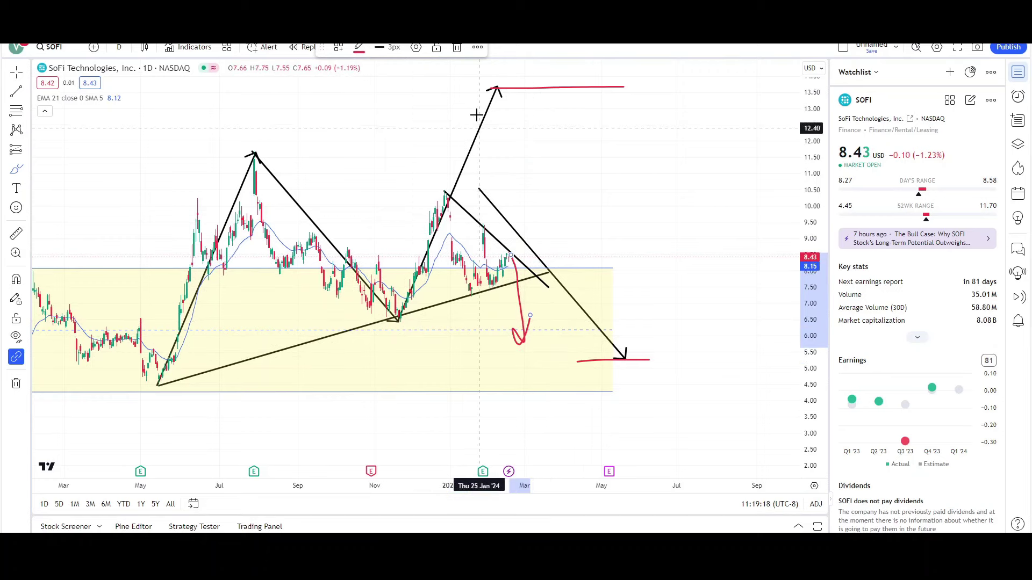
click(457, 47)
mouse_move(687, 204)
mouse_down()
mouse_move(627, 348)
mouse_move(660, 294)
mouse_up()
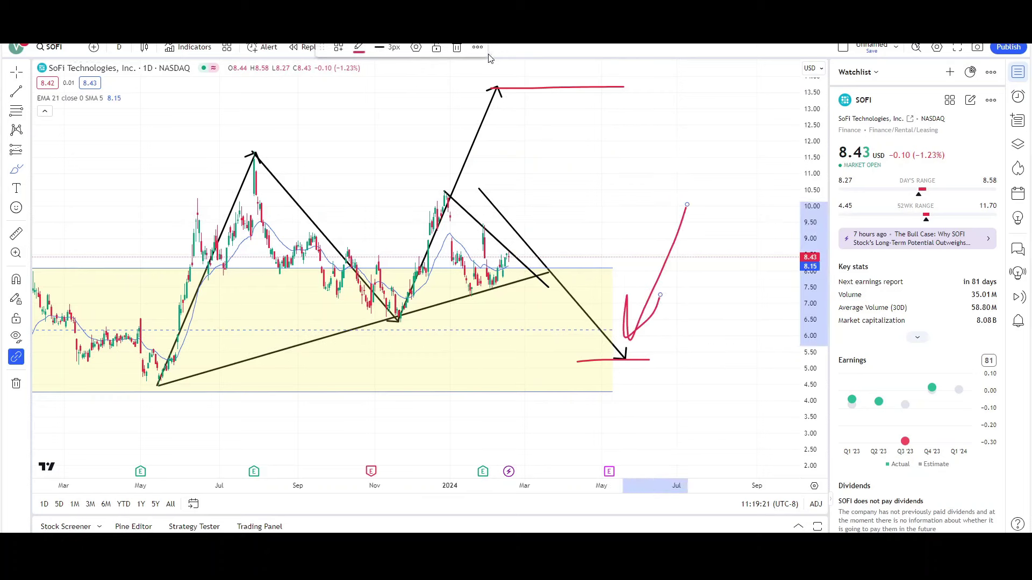
click(457, 47)
Circle the decline from the late-December high and mark the late-January spike with the brush, deleting each mark.
mouse_move(451, 189)
mouse_down()
mouse_move(471, 301)
mouse_move(438, 189)
mouse_up()
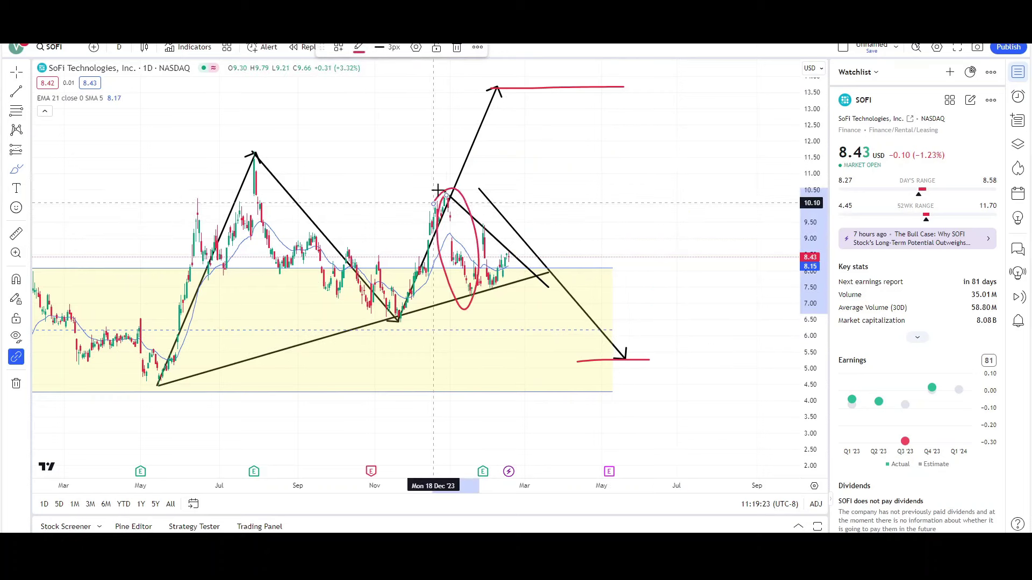
click(457, 47)
mouse_move(484, 221)
mouse_down()
mouse_move(495, 292)
mouse_move(478, 226)
mouse_up()
click(457, 47)
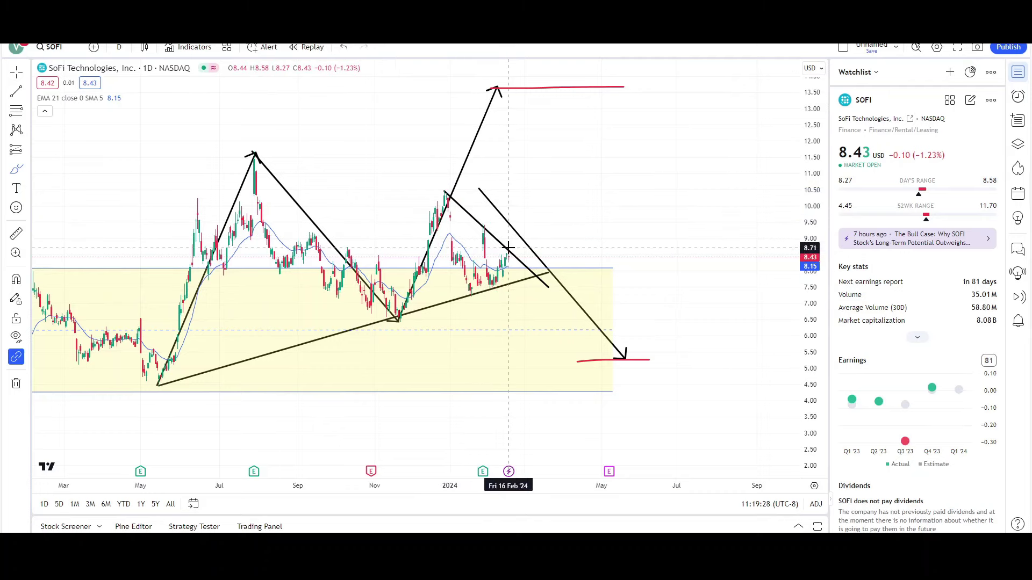
Circle the latest February rebound at the falling trendline with the brush, and delete the marks.
mouse_move(508, 251)
mouse_down()
mouse_move(517, 282)
mouse_move(539, 218)
mouse_move(542, 236)
mouse_move(509, 252)
mouse_up()
click(455, 48)
click(455, 47)
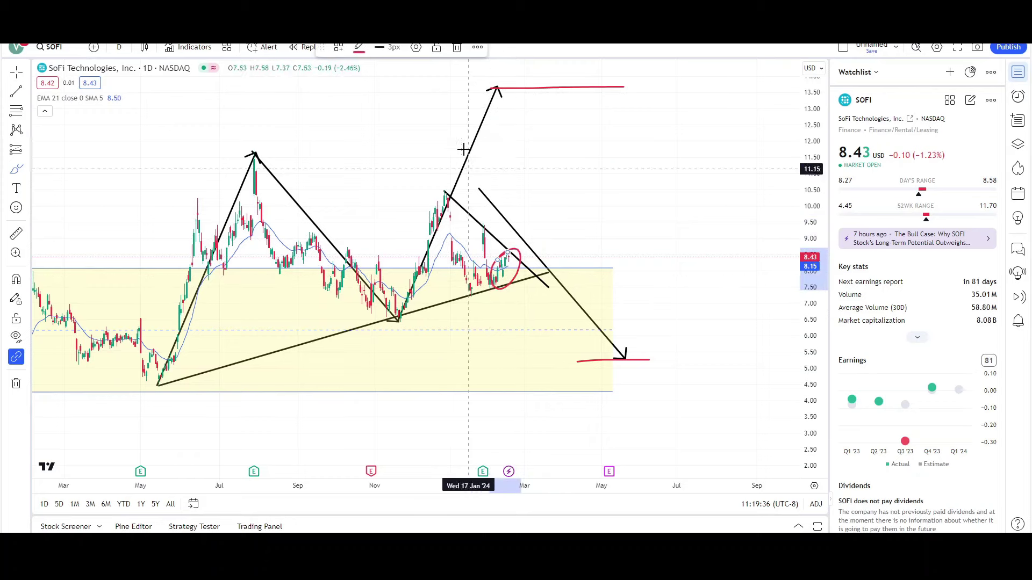
click(456, 49)
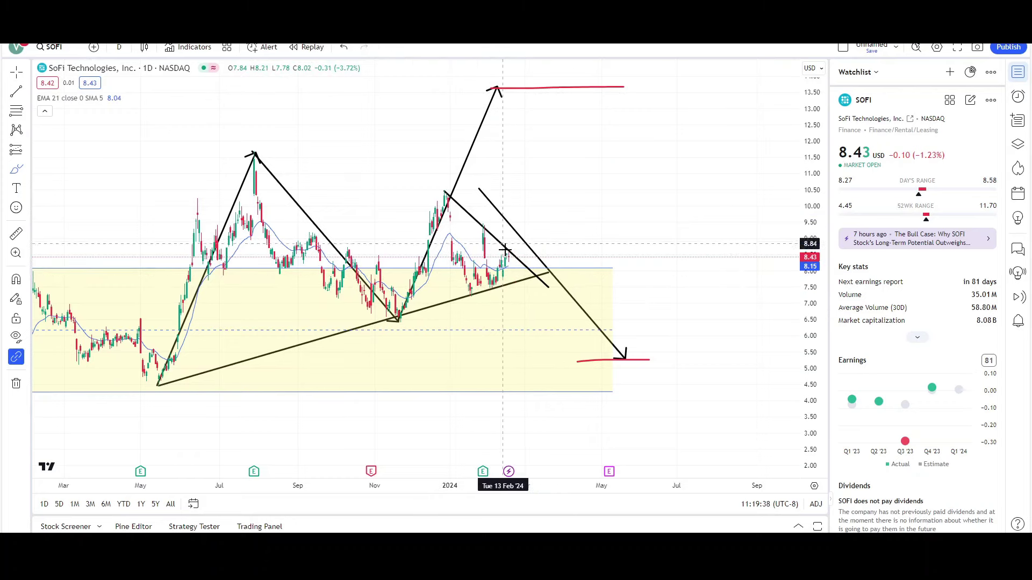
Sketch a projected breakout path from the February low, with a small pullback, up to the upper target line, and delete it.
drag(494, 291, 525, 225)
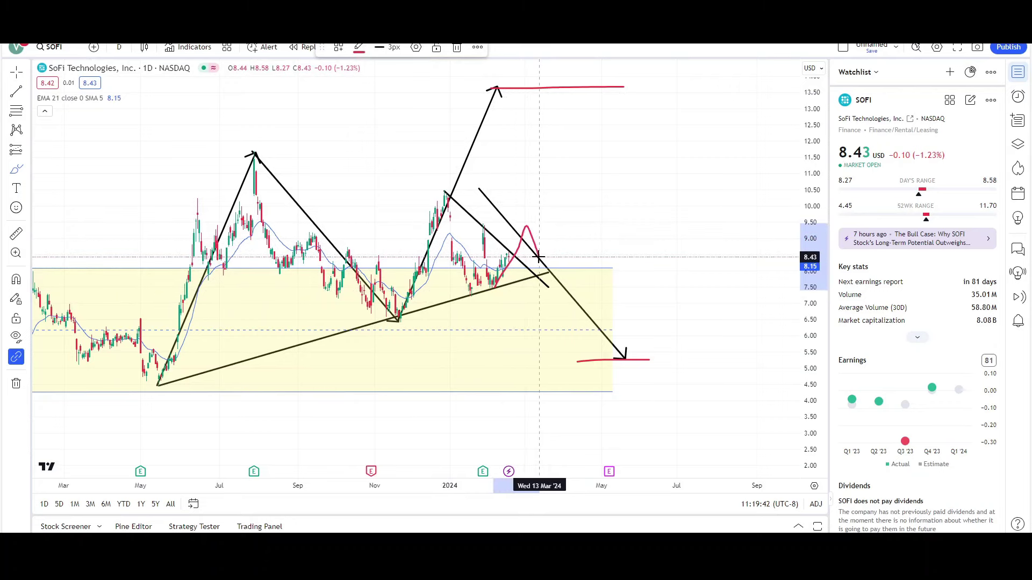
mouse_move(539, 257)
mouse_down()
mouse_move(600, 102)
mouse_move(631, 173)
mouse_up()
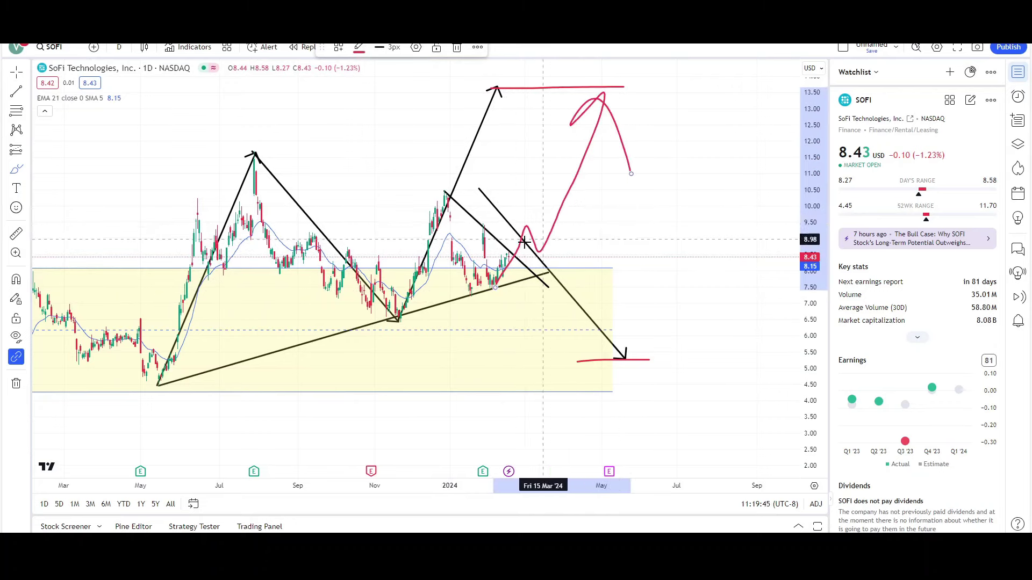
click(458, 48)
Brush a loop around the descending highs and arrows to the falling trendline and the late-December high, deleting each mark.
mouse_move(463, 223)
mouse_down()
mouse_move(516, 216)
mouse_move(387, 178)
mouse_move(231, 161)
mouse_move(430, 191)
mouse_up()
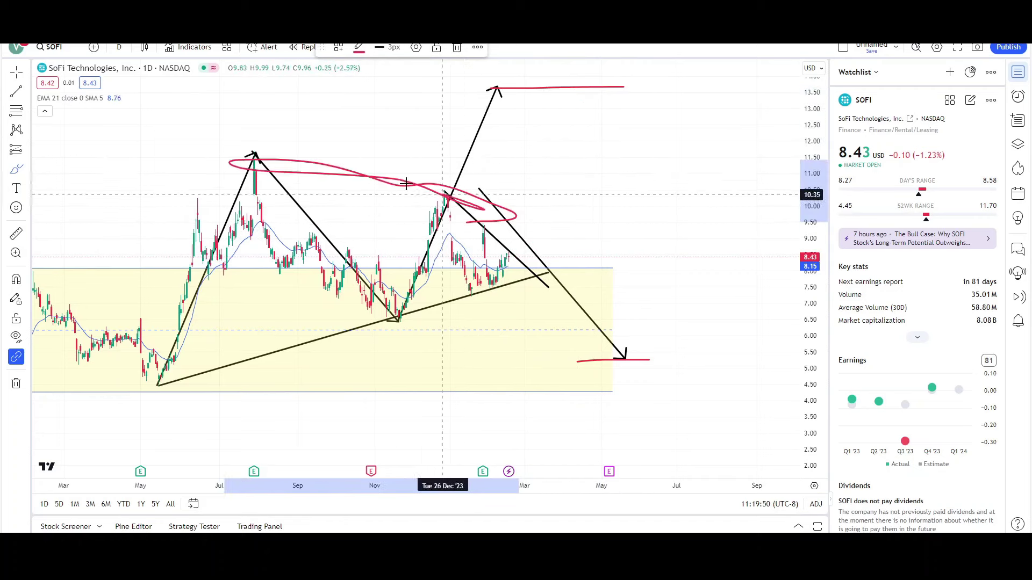
click(457, 48)
mouse_move(414, 95)
mouse_down()
mouse_move(437, 156)
mouse_move(487, 176)
mouse_up()
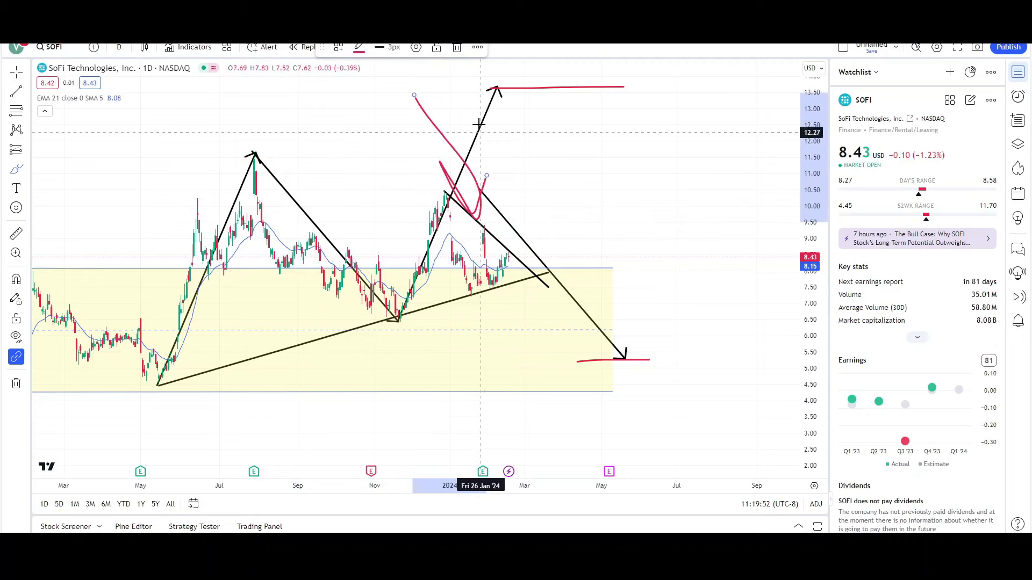
click(457, 48)
mouse_move(427, 101)
mouse_down()
mouse_move(438, 172)
mouse_move(457, 148)
mouse_up()
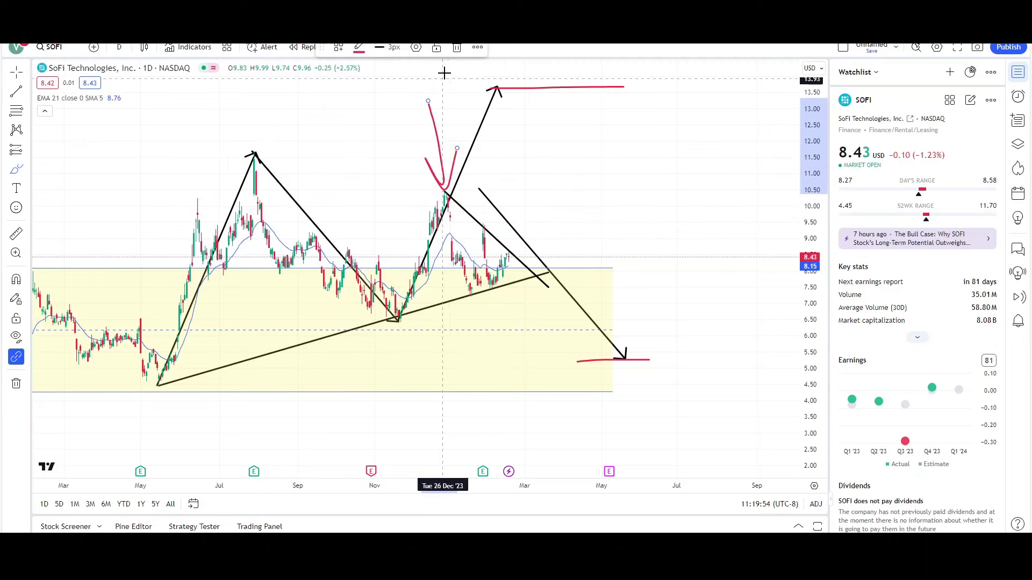
click(458, 49)
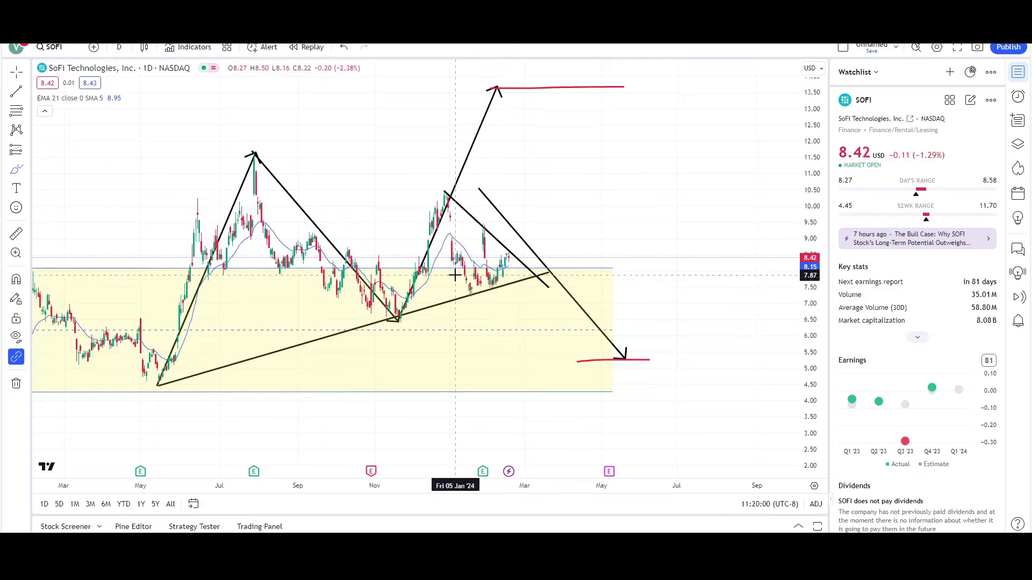
Sketch a triangle with narrowing swings in the empty chart area and circle the February candles, deleting each drawing.
mouse_move(595, 157)
mouse_down()
mouse_move(696, 218)
mouse_move(594, 270)
mouse_move(625, 184)
mouse_up()
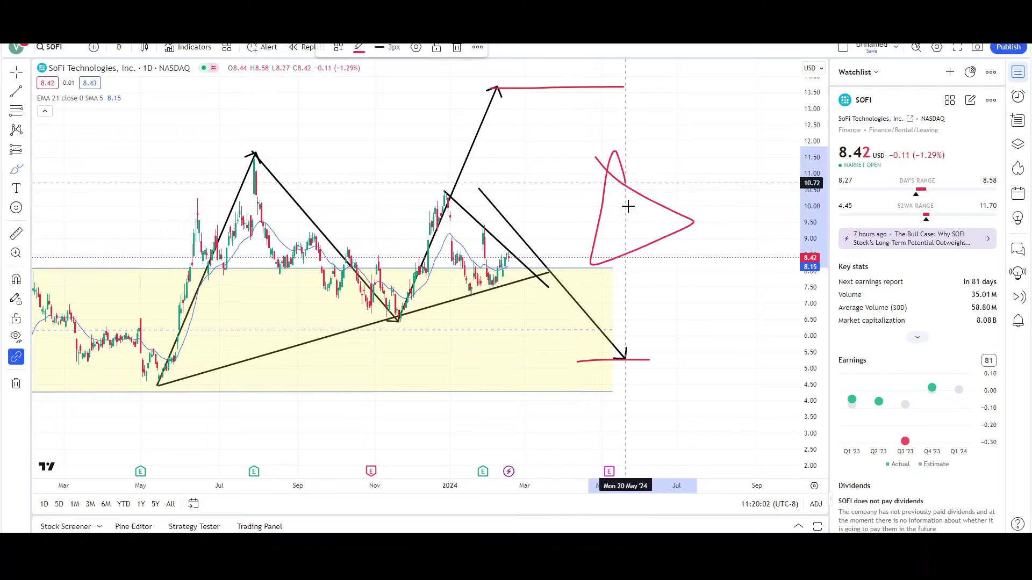
click(458, 47)
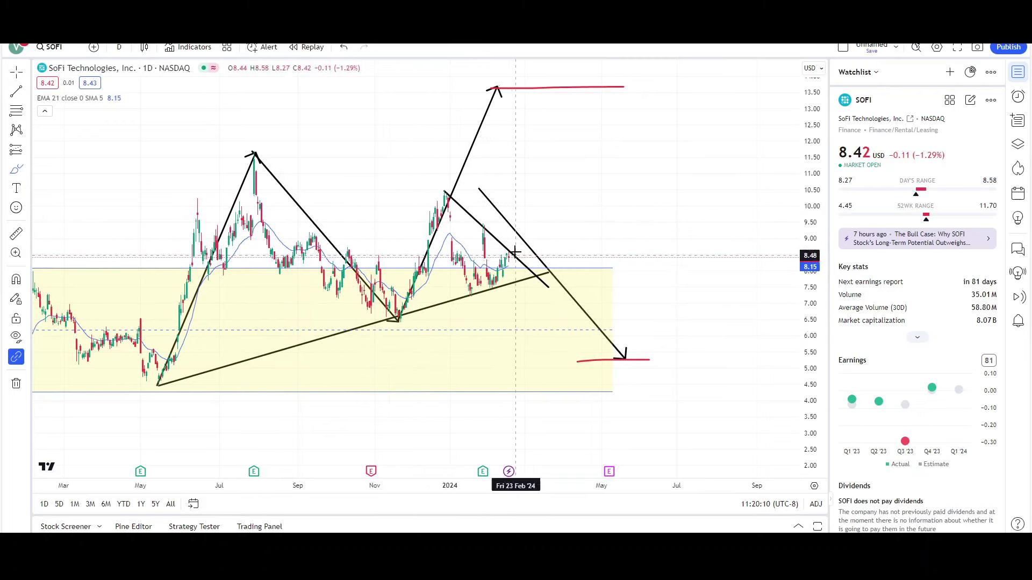
drag(515, 253, 514, 254)
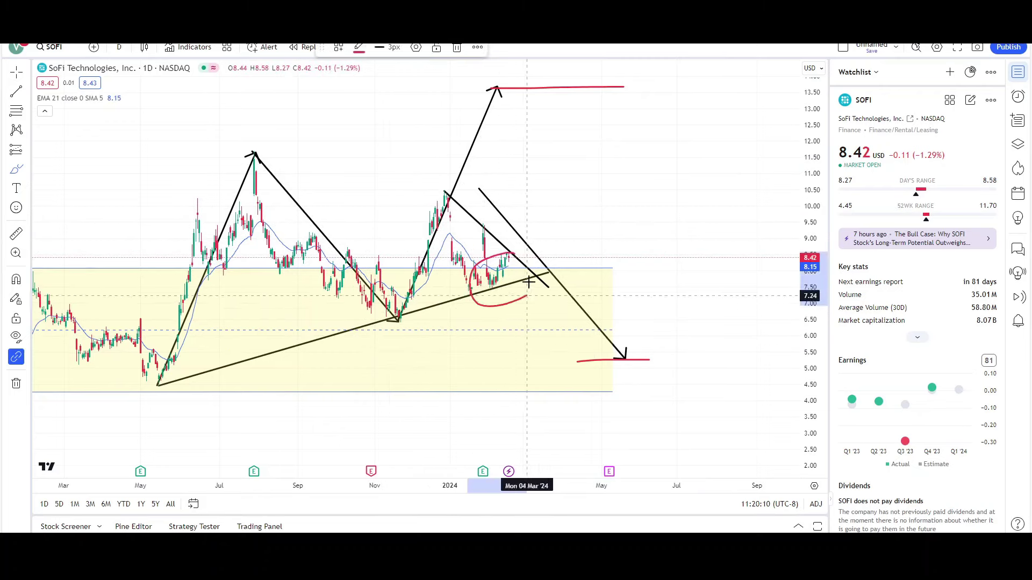
click(458, 49)
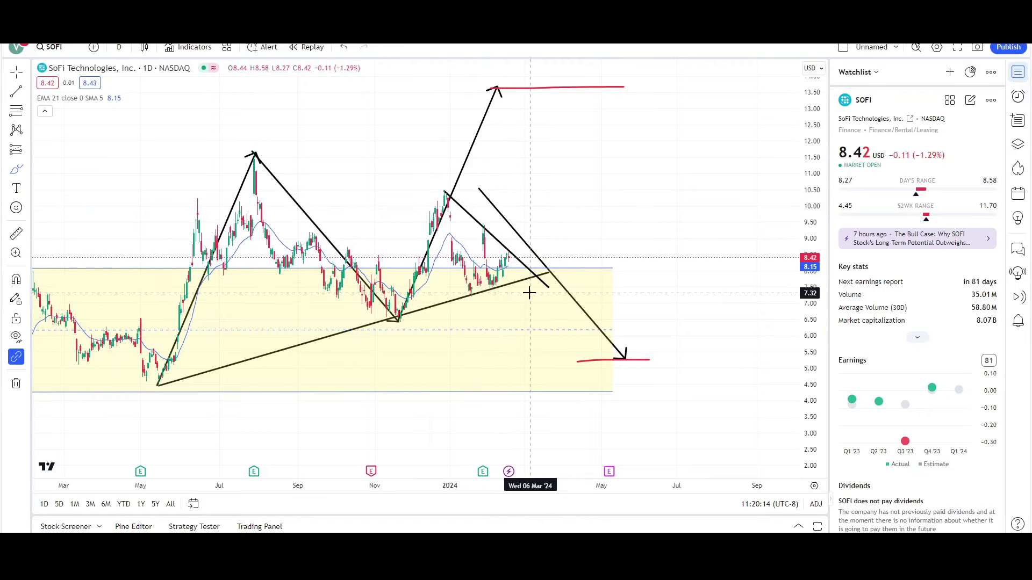
Switch the SOFI chart to the one-week interval and examine the price pattern between the two target lines.
click(119, 47)
click(129, 330)
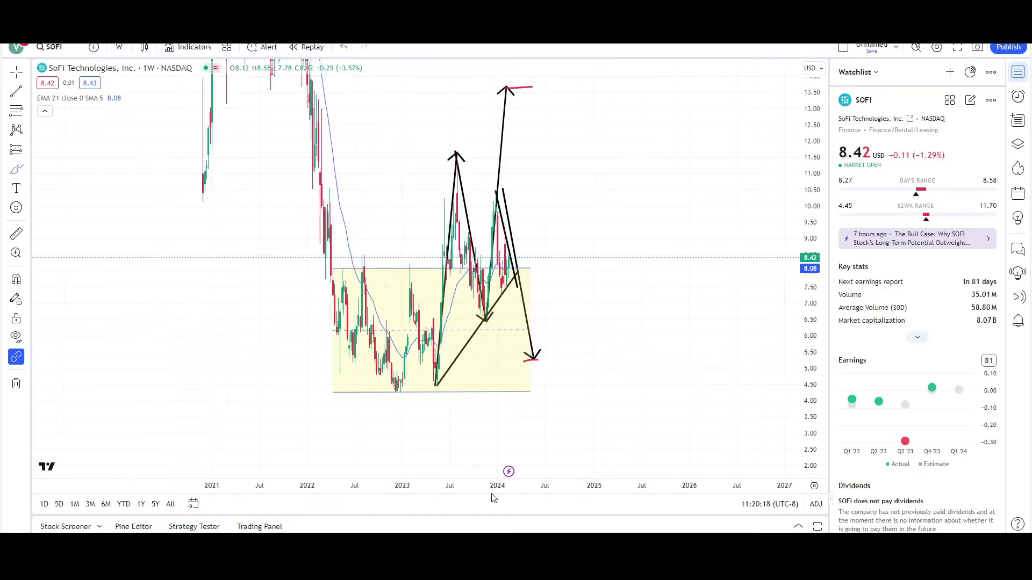
drag(490, 488, 763, 486)
scroll(703, 225, up, 5)
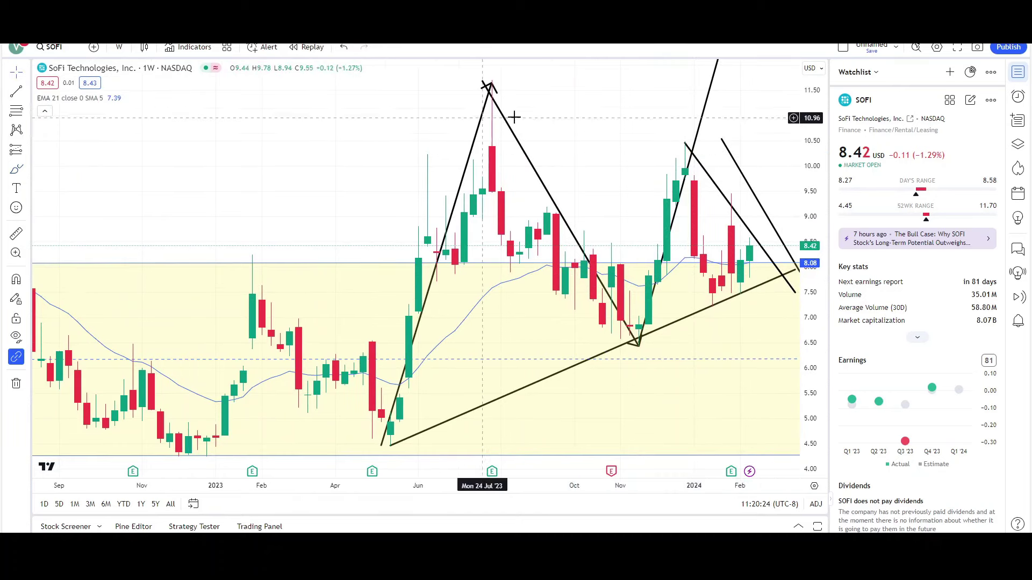
drag(564, 162, 248, 135)
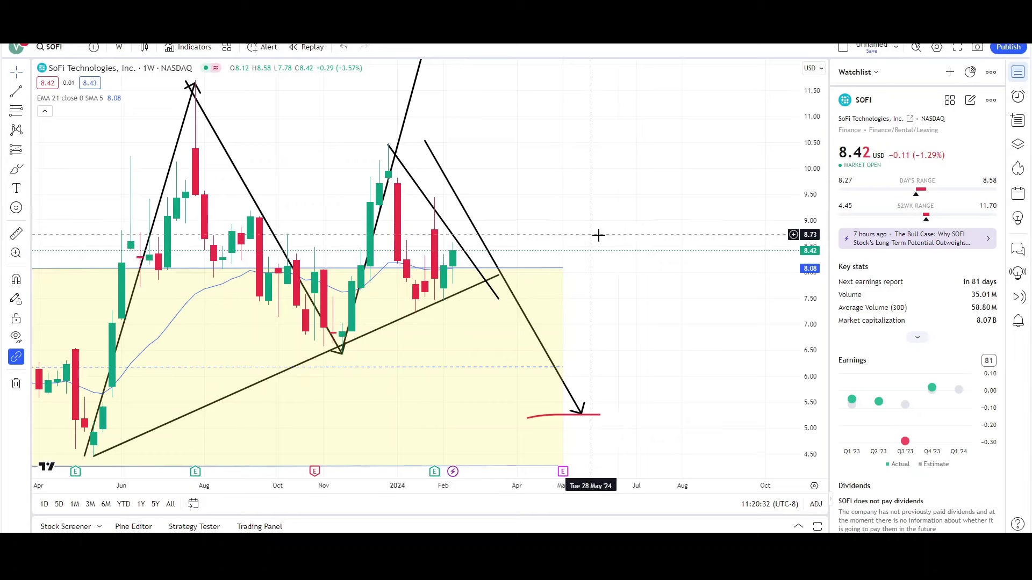
scroll(588, 233, down, 3)
drag(810, 263, 810, 298)
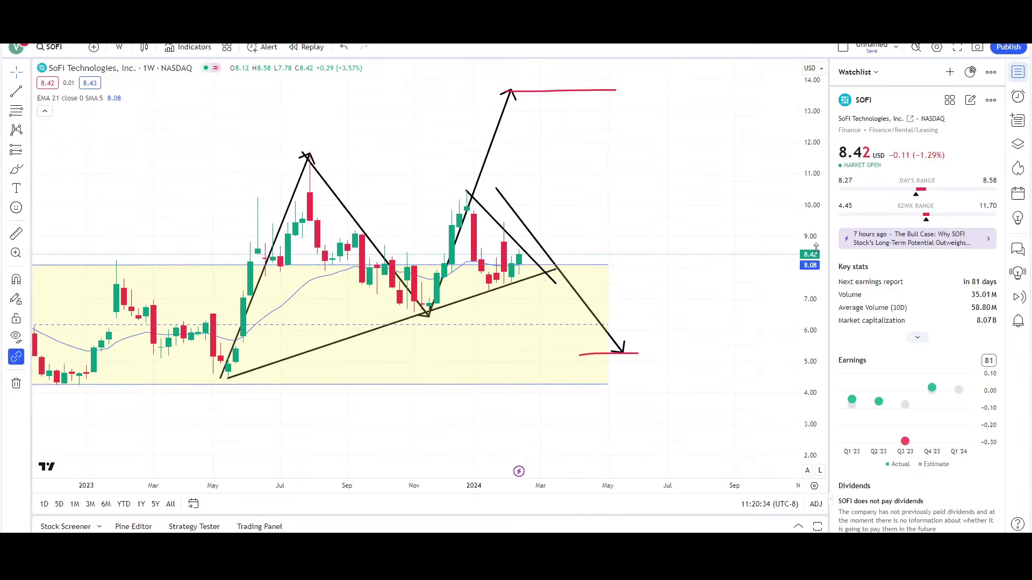
drag(724, 246, 691, 293)
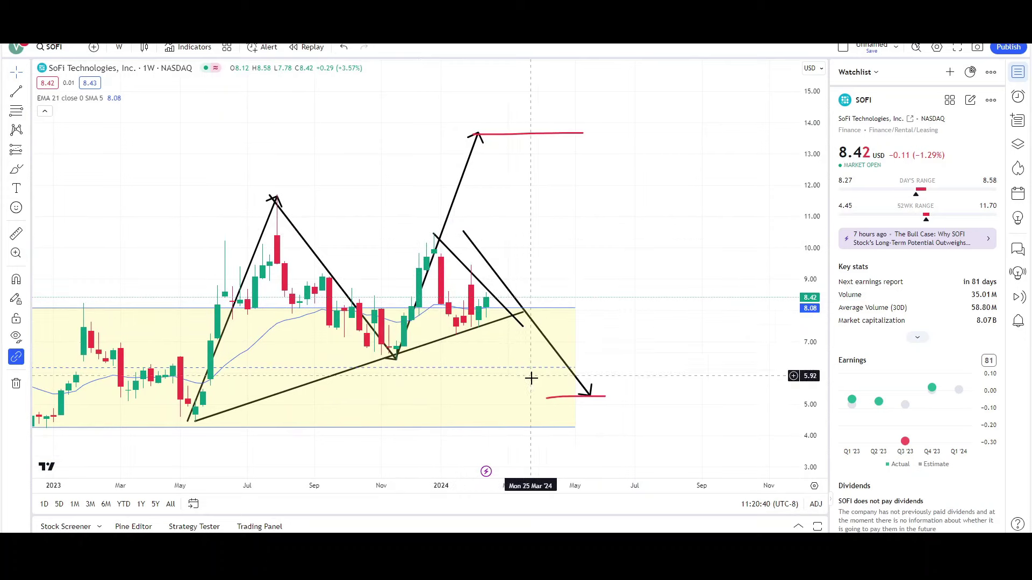
scroll(547, 336, down, 2)
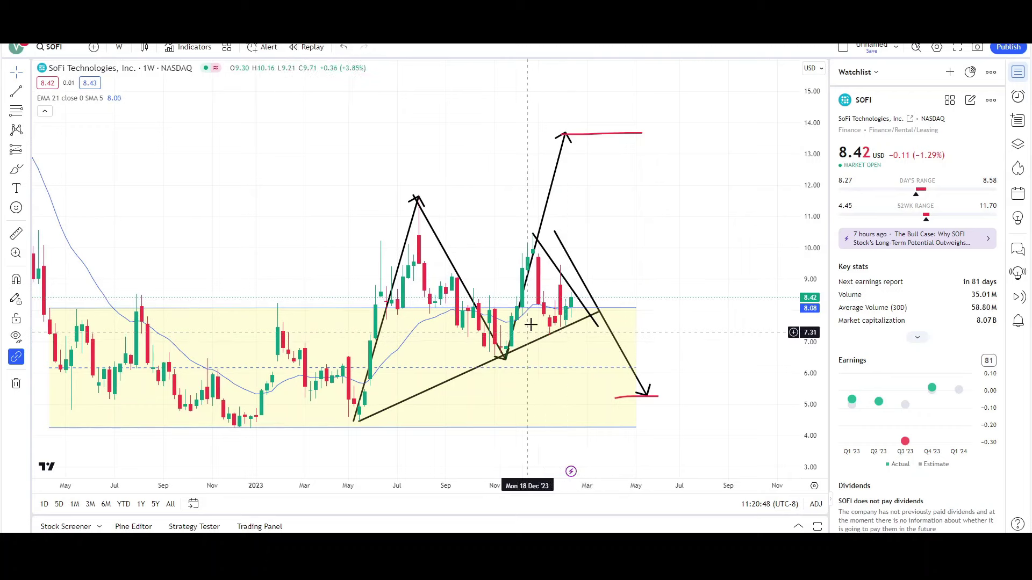
Brush temporary marks around the spring 2023, autumn 2023 and early 2024 consolidation candles in turn, deleting each mark.
click(574, 311)
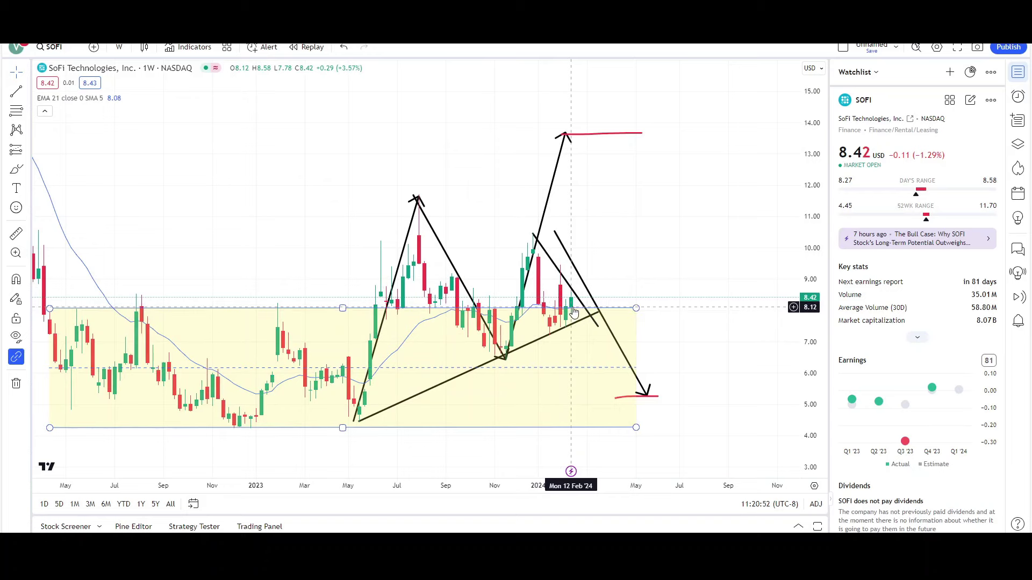
click(16, 170)
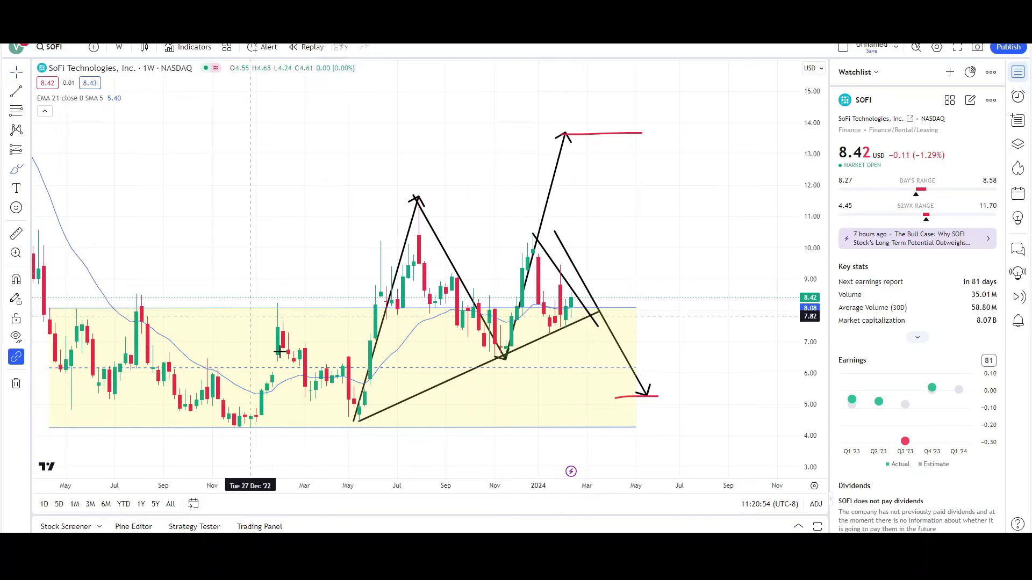
mouse_move(351, 361)
mouse_down()
mouse_move(317, 399)
mouse_move(351, 357)
mouse_up()
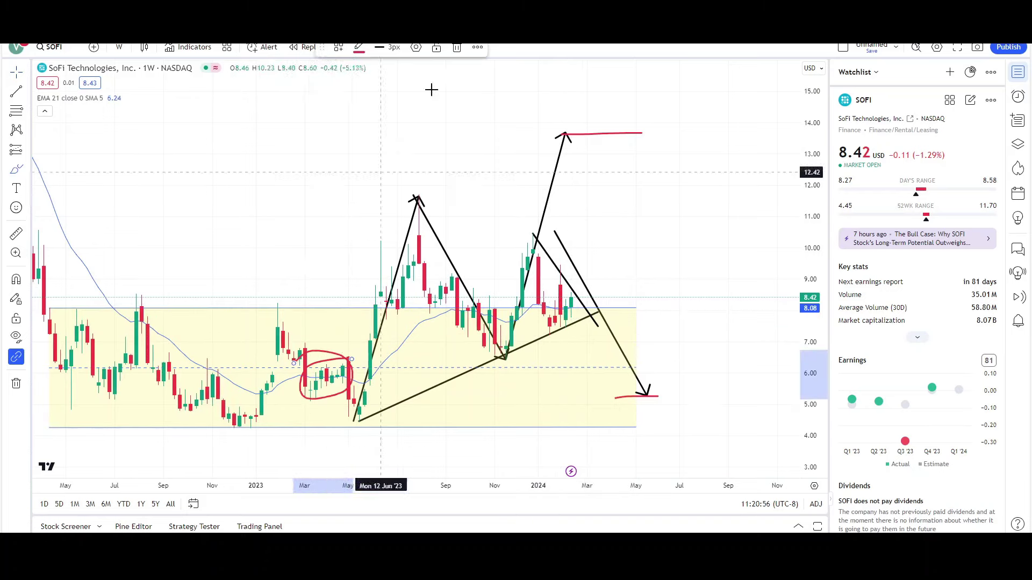
click(457, 49)
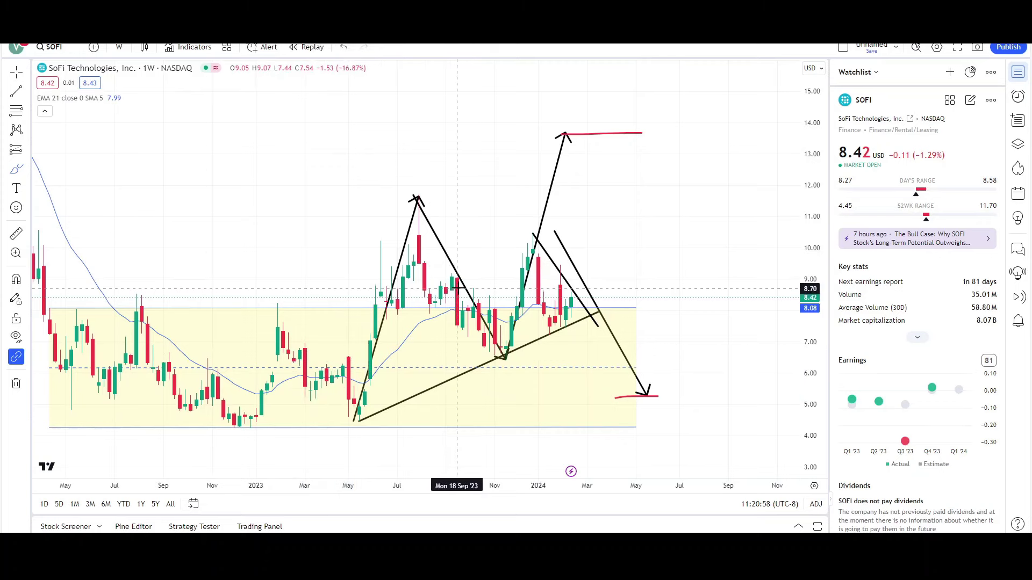
mouse_move(494, 302)
mouse_down()
mouse_move(504, 313)
mouse_move(493, 303)
mouse_up()
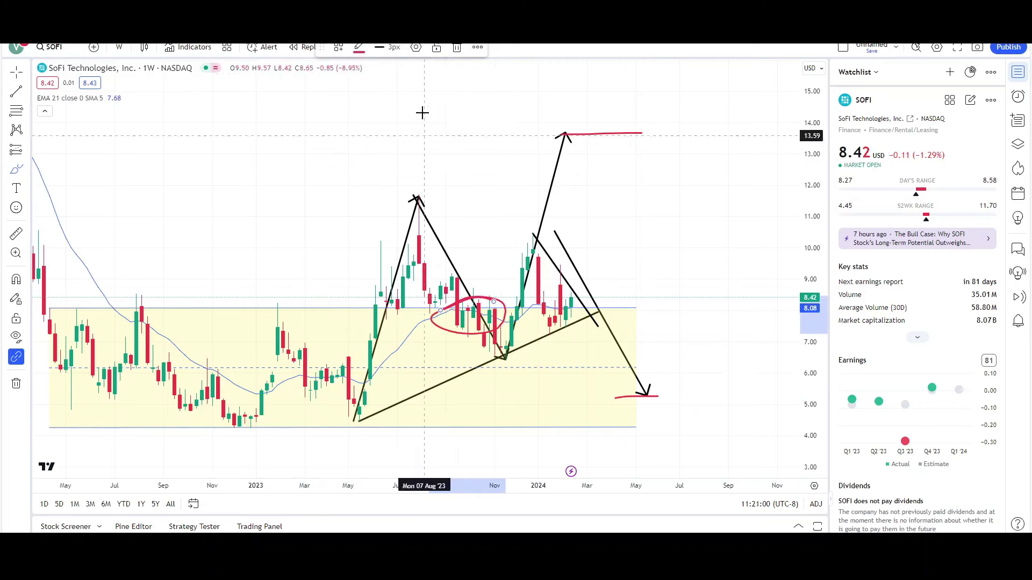
click(458, 48)
drag(590, 297, 543, 296)
click(457, 48)
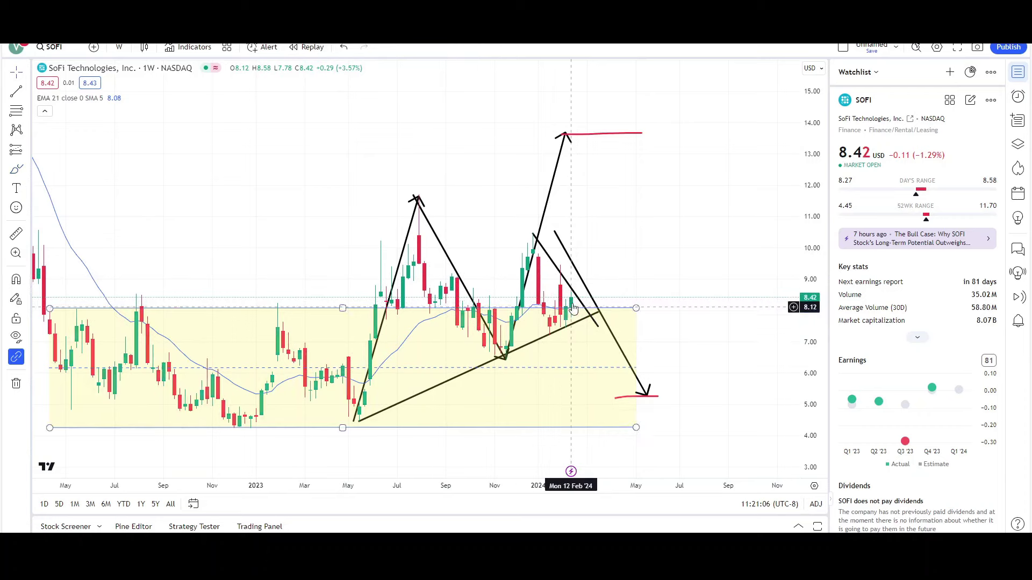
Switch the SOFI chart back to the one-day interval, keeping the recent candles and both target lines in view.
drag(509, 235, 396, 242)
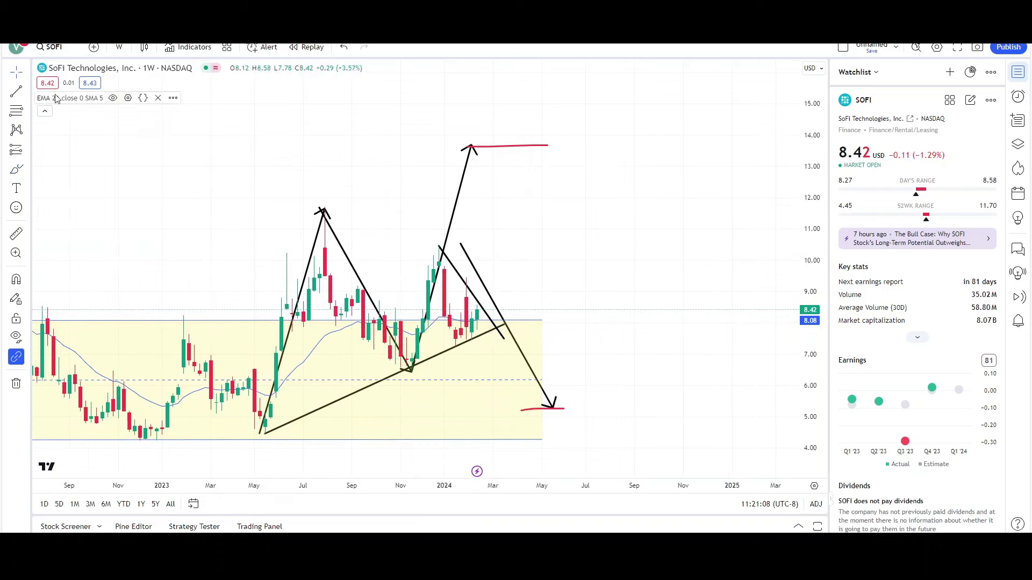
click(119, 47)
click(148, 309)
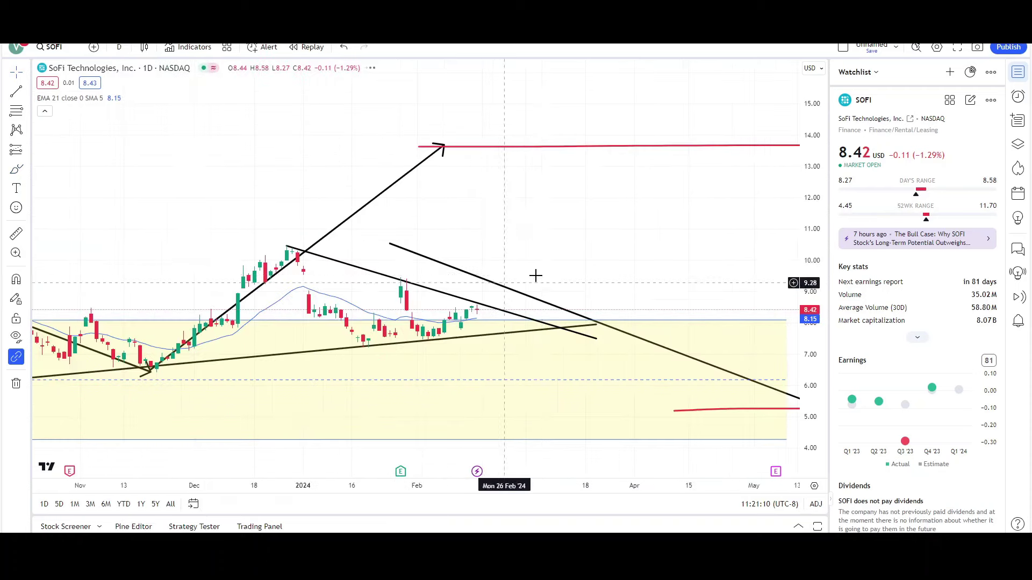